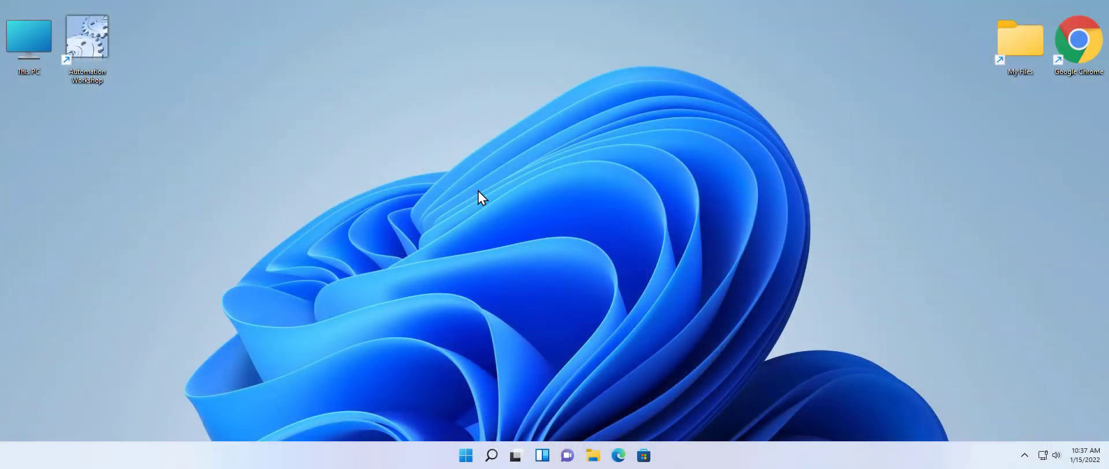
Look through the PDF reports in the My Files folder and close it.
{"action": "double_click", "coordinate": [1032, 46]}
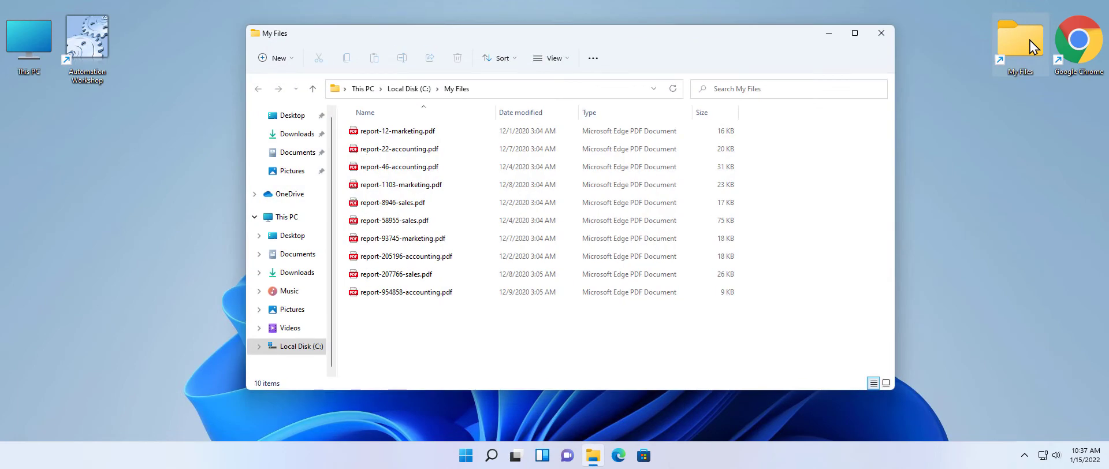
{"action": "left_click", "coordinate": [881, 34]}
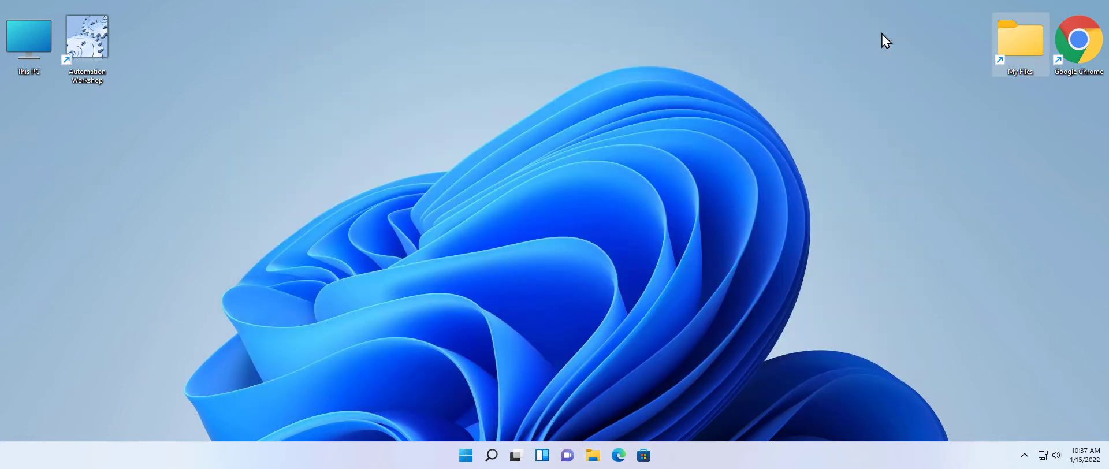
Open Automation Workshop and start creating a new task in the Task Wizard.
{"action": "double_click", "coordinate": [95, 45]}
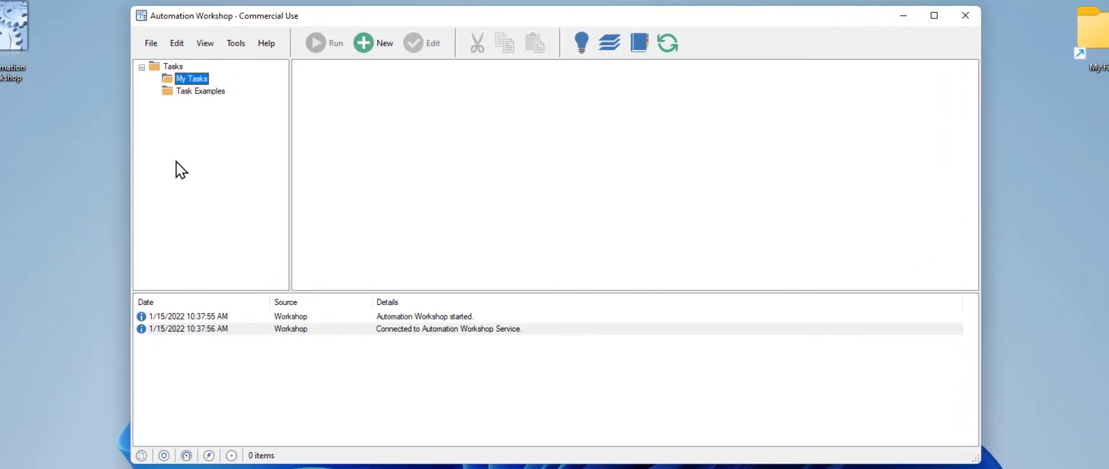
{"action": "left_click", "coordinate": [375, 50]}
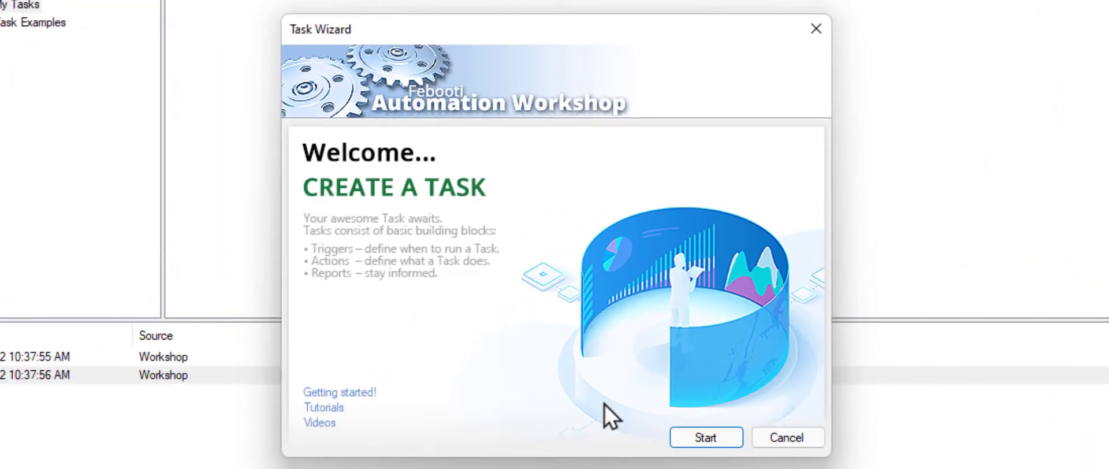
{"action": "left_click", "coordinate": [679, 441]}
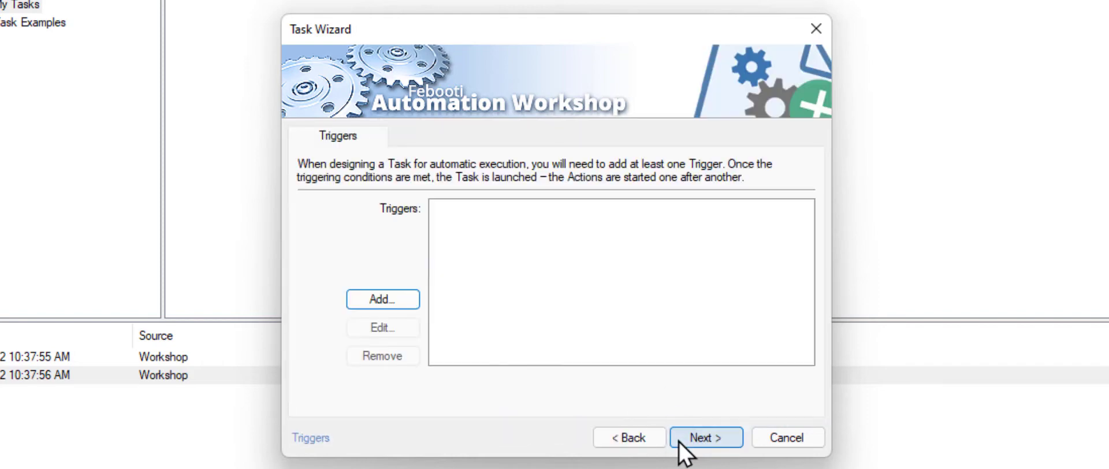
Review the available trigger types without adding one to the task.
{"action": "left_click", "coordinate": [411, 300]}
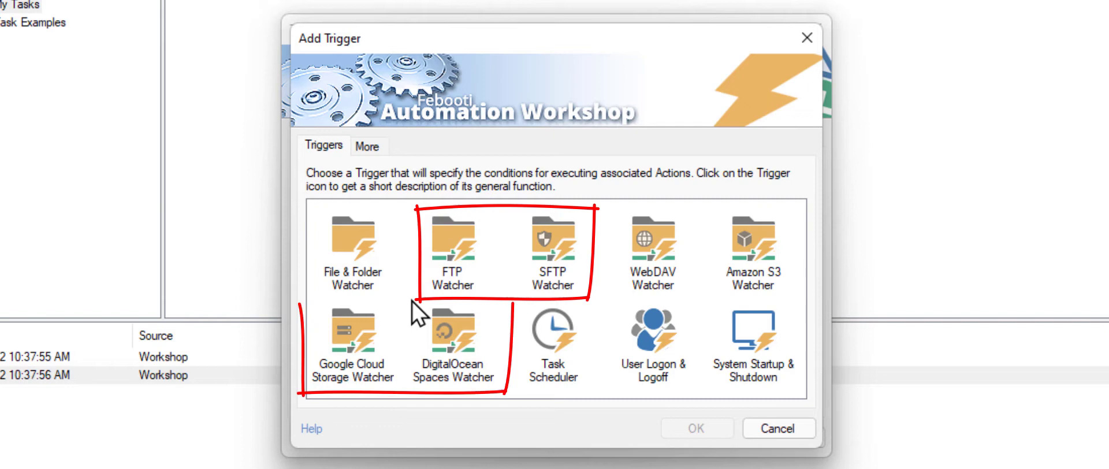
{"action": "left_click", "coordinate": [747, 428]}
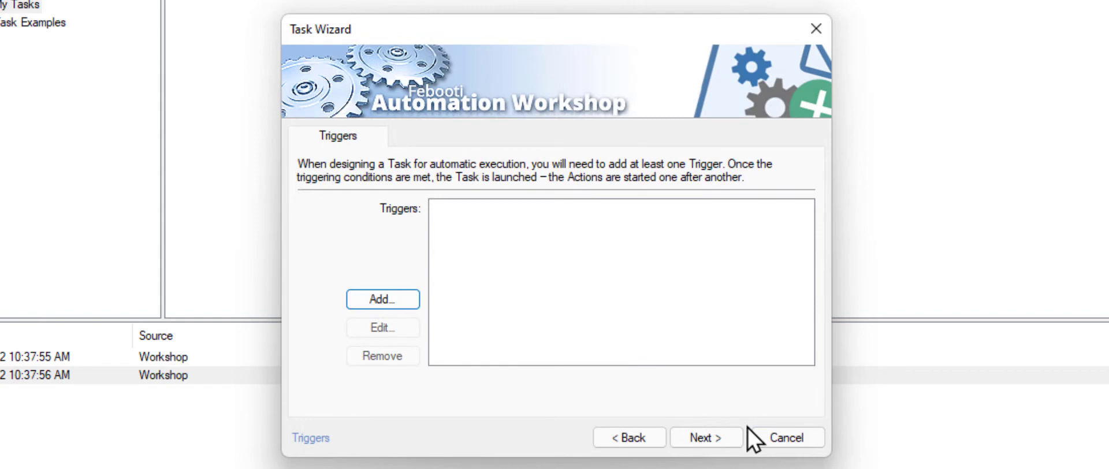
Continue without a trigger and add a List Files action to the task's workflow.
{"action": "left_click", "coordinate": [684, 438]}
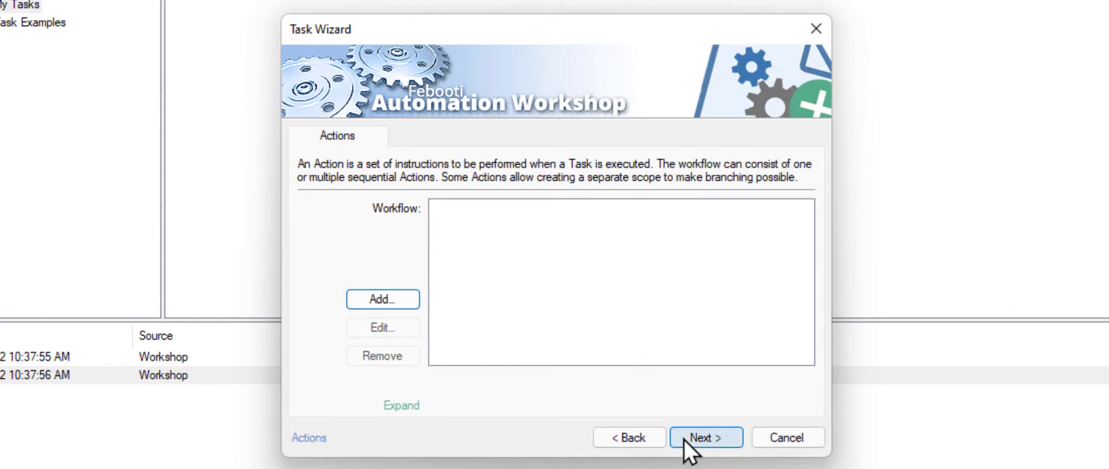
{"action": "left_click", "coordinate": [411, 301]}
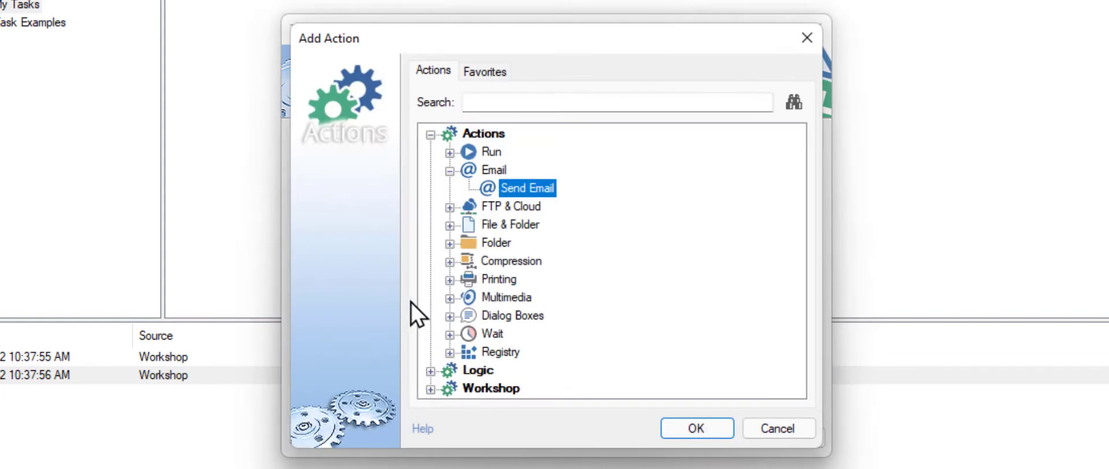
{"action": "left_click", "coordinate": [449, 226]}
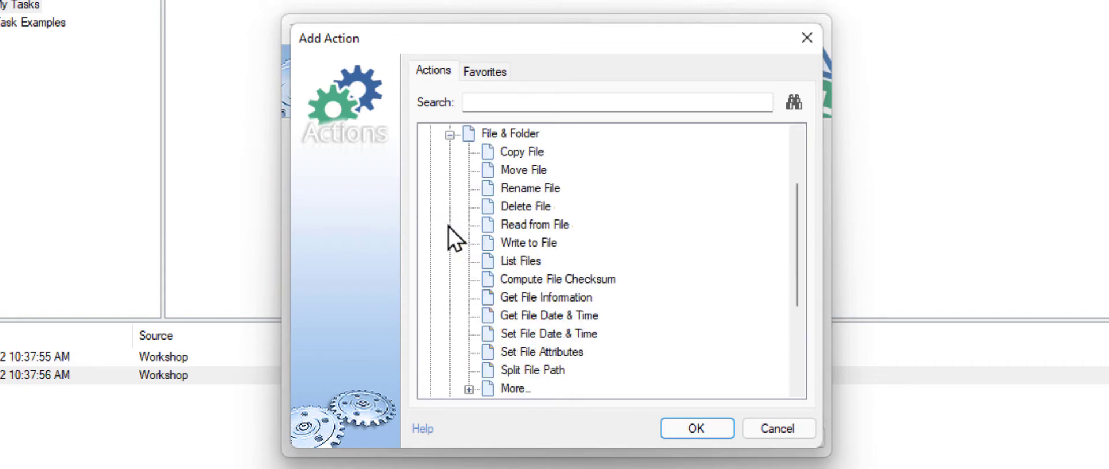
{"action": "left_click", "coordinate": [486, 261]}
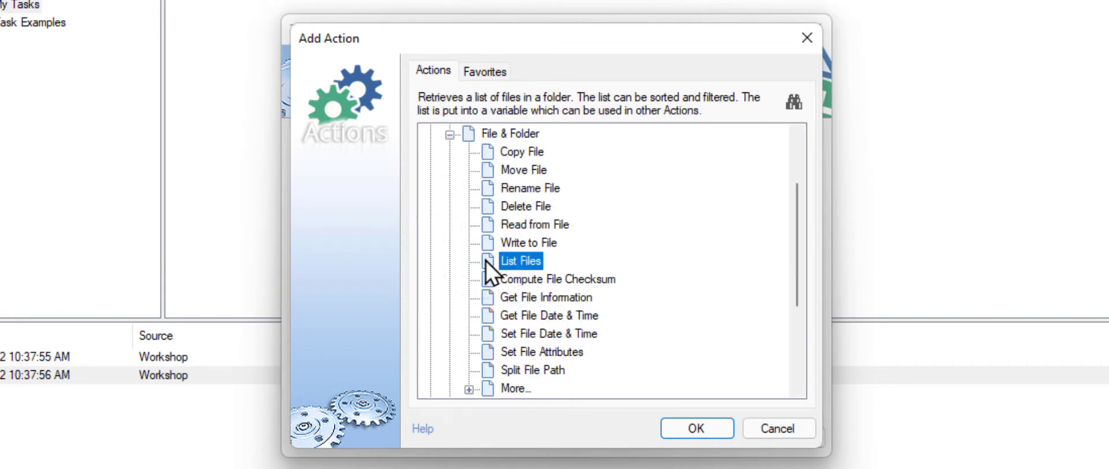
{"action": "left_click", "coordinate": [674, 430]}
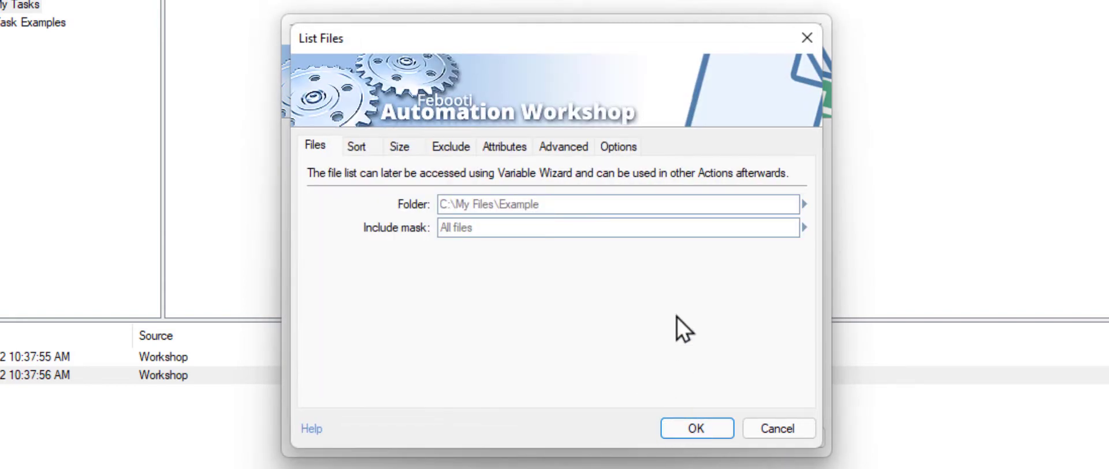
Configure the List Files action with folder C:\My Files and include mask *.pdf.
{"action": "left_click", "coordinate": [681, 203]}
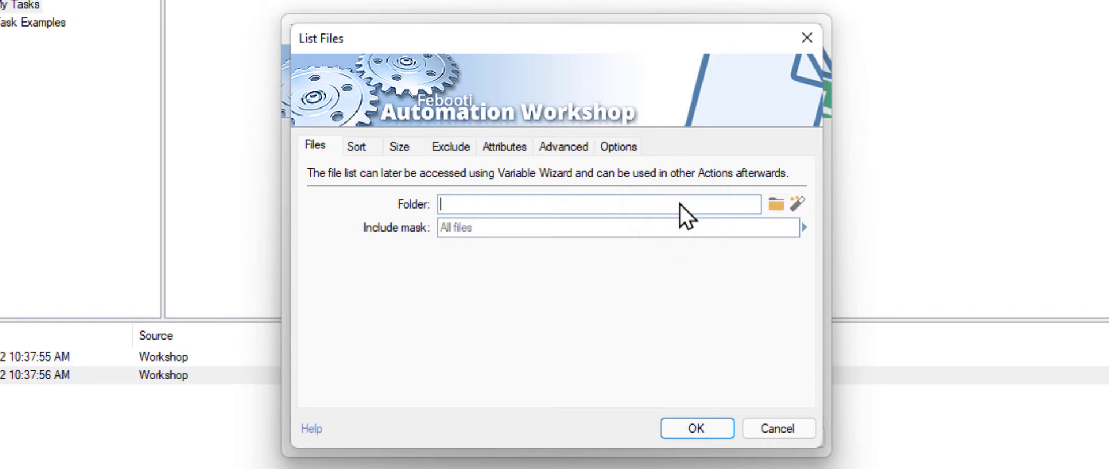
{"action": "type", "text": "C:\\My Files"}
{"action": "left_click", "coordinate": [607, 227]}
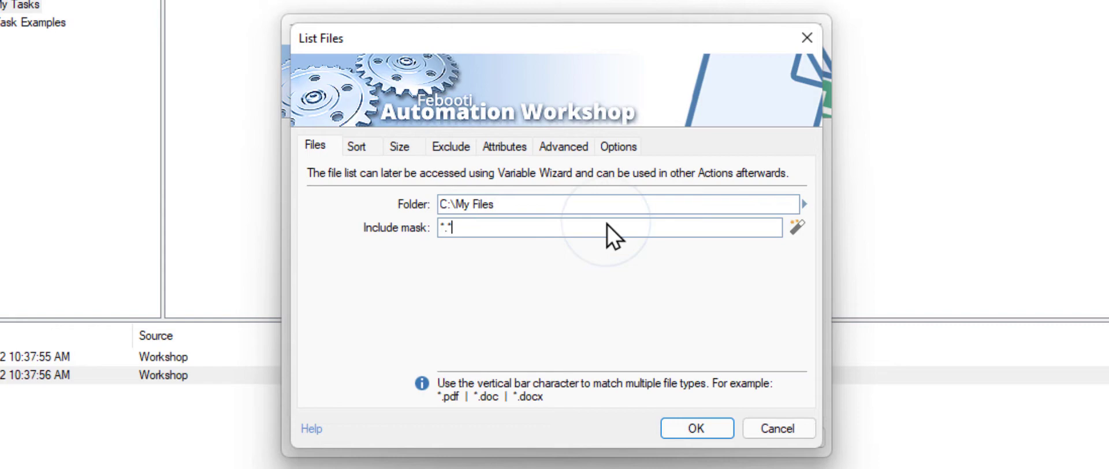
{"action": "key", "text": "BackSpace"}
{"action": "key", "text": "BackSpace"}
{"action": "type", "text": ".pdf"}
{"action": "left_click", "coordinate": [665, 423]}
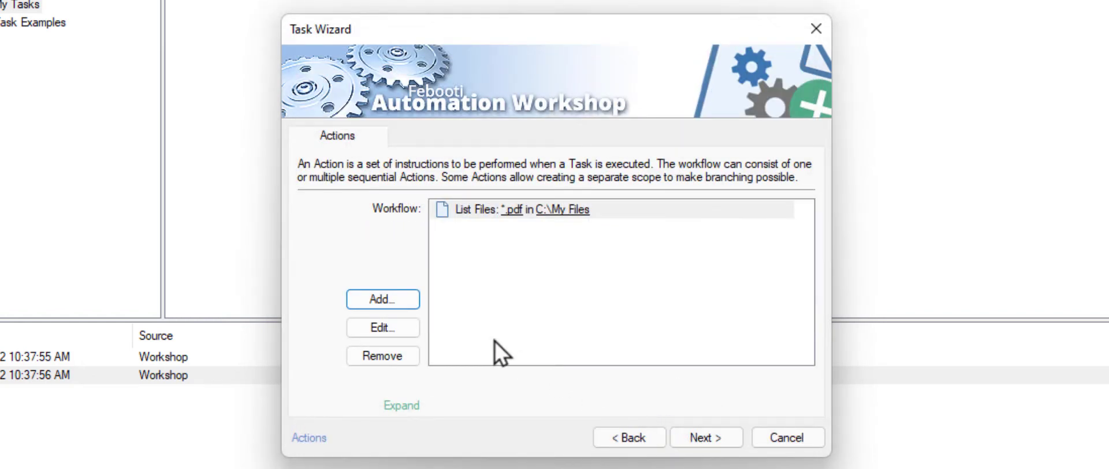
Add a For Each loop action to the workflow after the List Files action.
{"action": "left_click", "coordinate": [414, 303]}
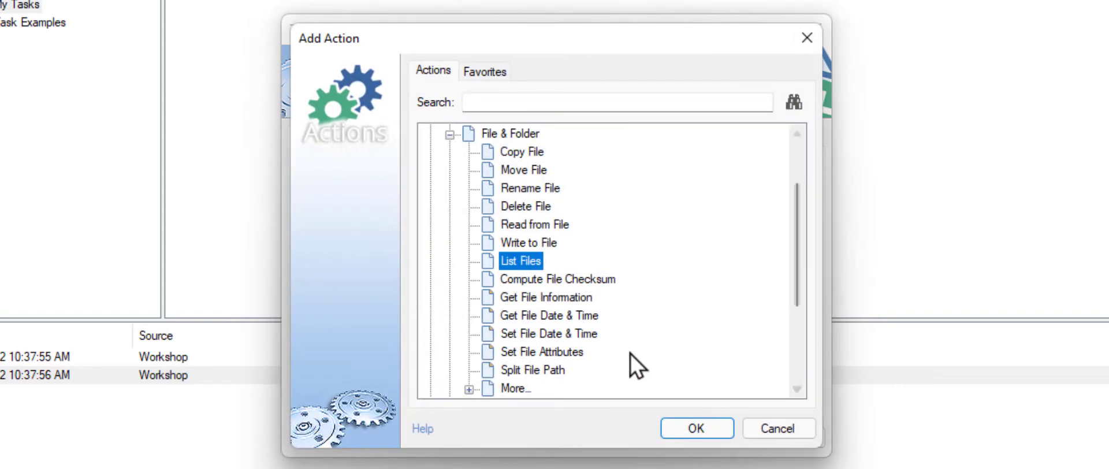
{"action": "left_click", "coordinate": [797, 391]}
{"action": "left_click", "coordinate": [796, 391]}
{"action": "left_click", "coordinate": [797, 391]}
{"action": "left_click", "coordinate": [797, 391]}
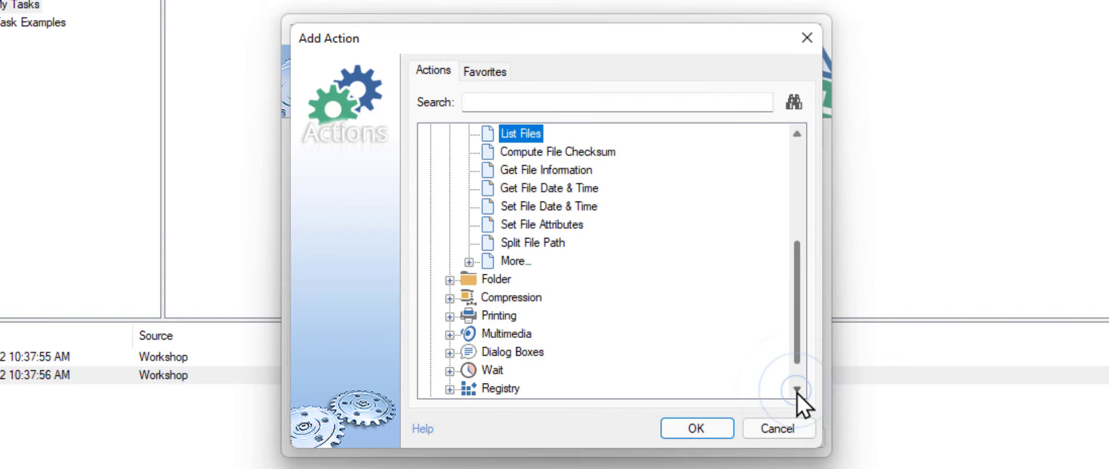
{"action": "left_click", "coordinate": [797, 391]}
{"action": "left_click", "coordinate": [797, 390]}
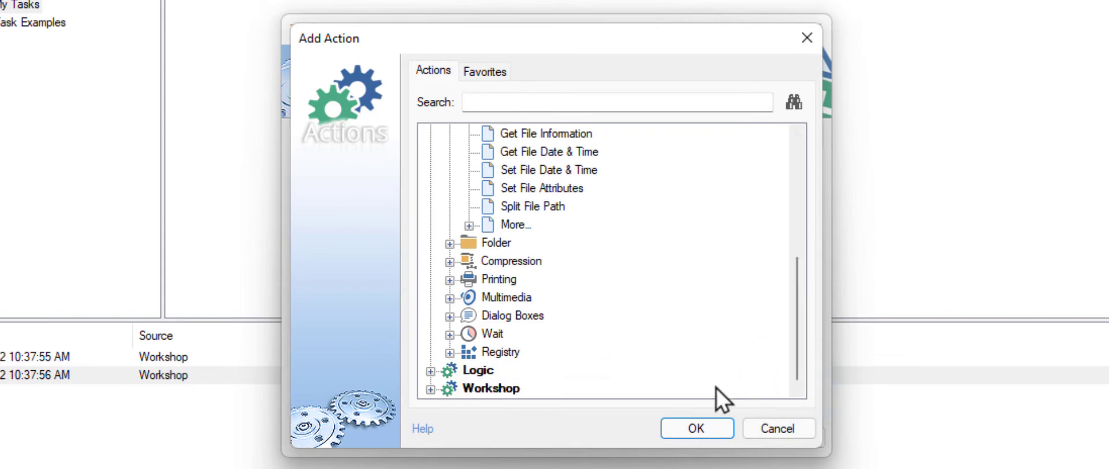
{"action": "left_click", "coordinate": [430, 371]}
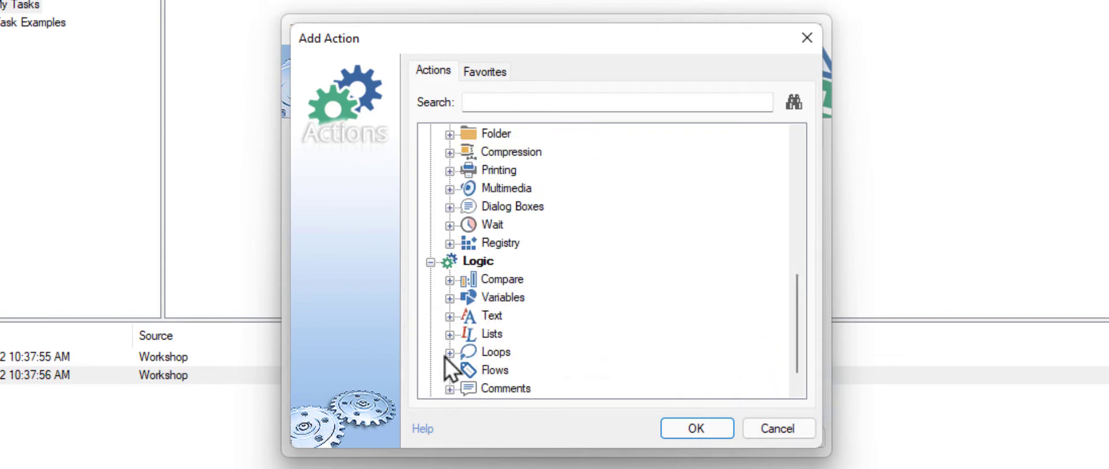
{"action": "left_click", "coordinate": [449, 352]}
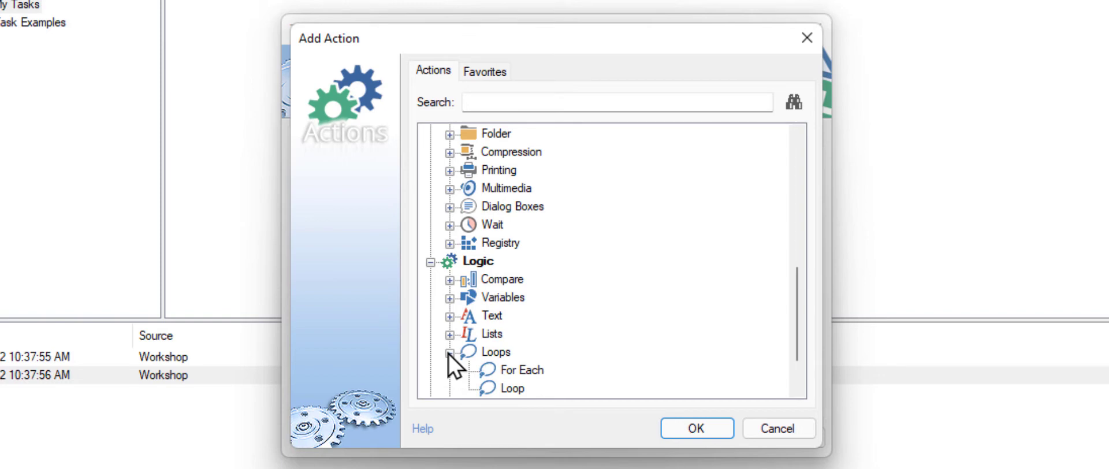
{"action": "left_click", "coordinate": [484, 365]}
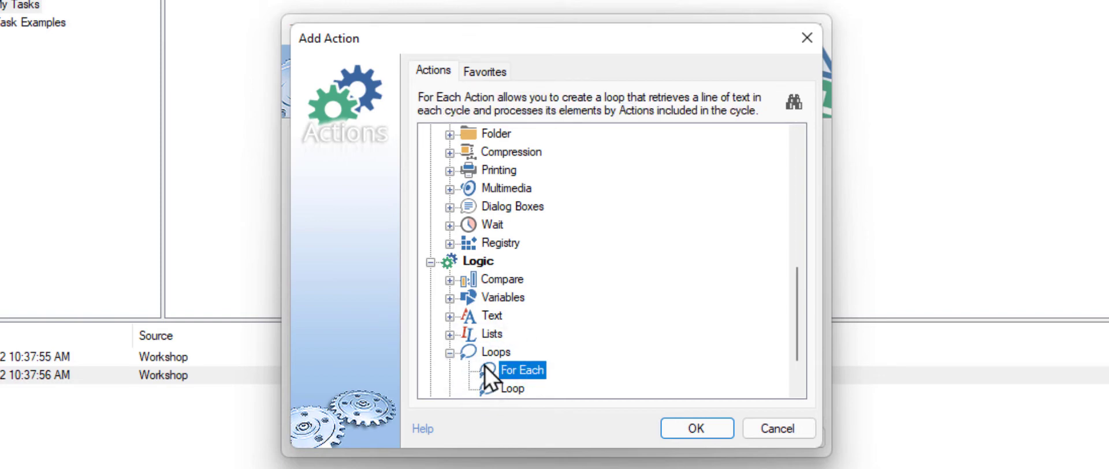
{"action": "left_click", "coordinate": [665, 432]}
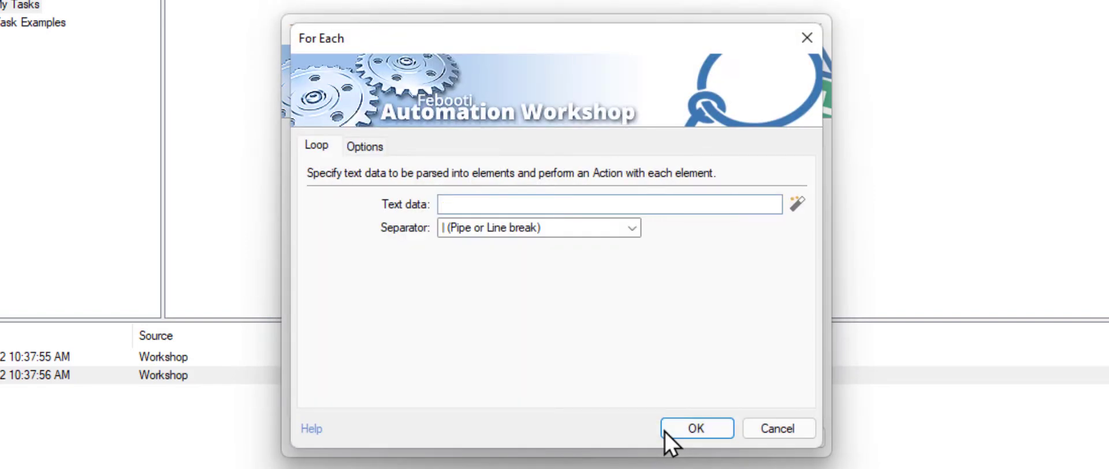
Set the For Each loop's text data to the List of files variable from the List Files action.
{"action": "left_click", "coordinate": [795, 211]}
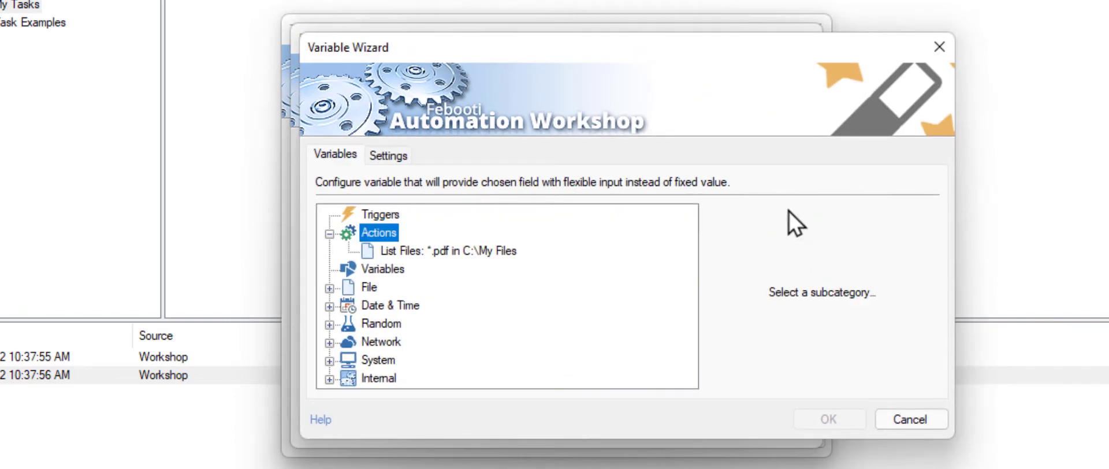
{"action": "left_click", "coordinate": [475, 249]}
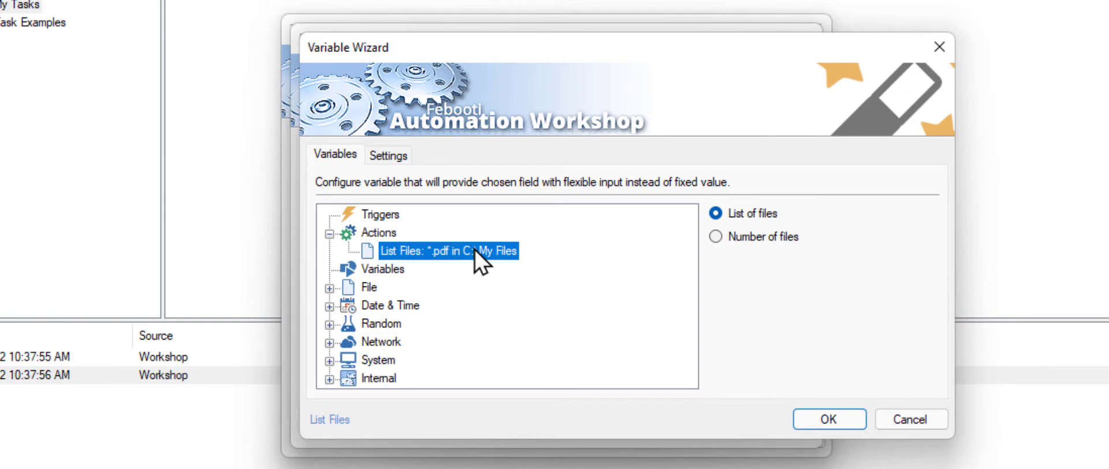
{"action": "left_click", "coordinate": [802, 424]}
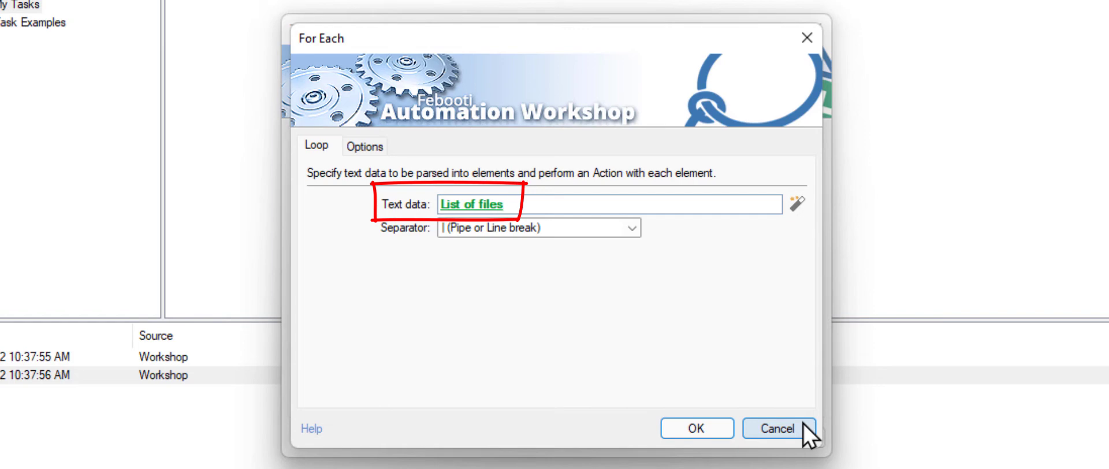
{"action": "left_click", "coordinate": [722, 428]}
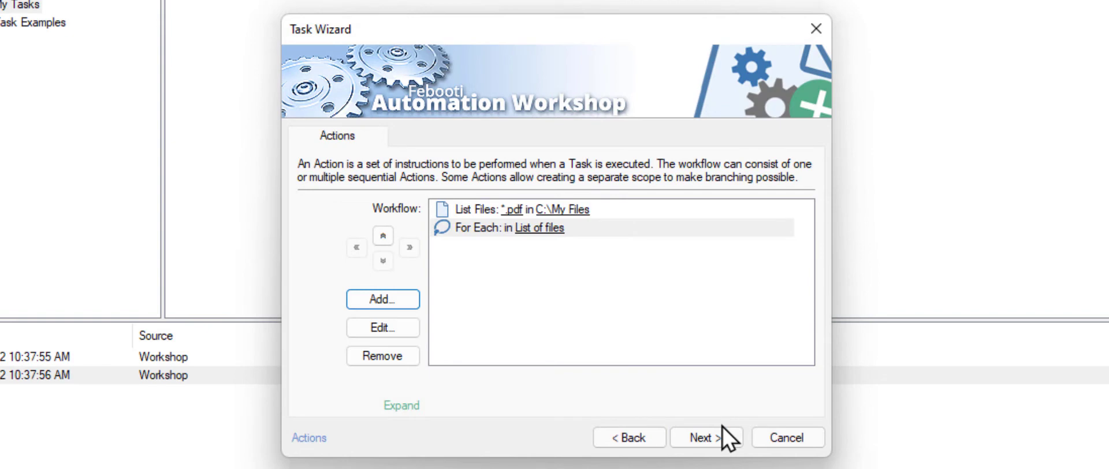
Add a Print File action from the Printing category to the workflow.
{"action": "left_click", "coordinate": [410, 303]}
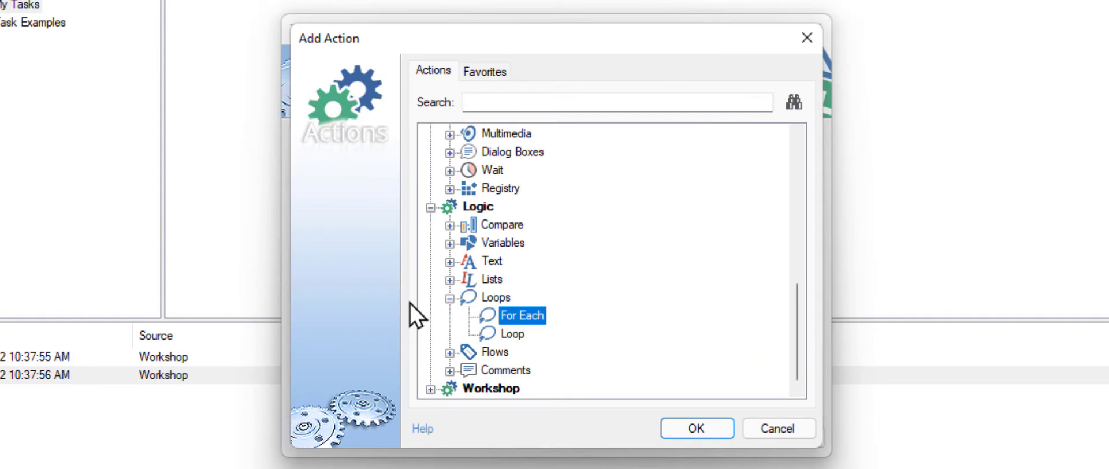
{"action": "left_click", "coordinate": [796, 131]}
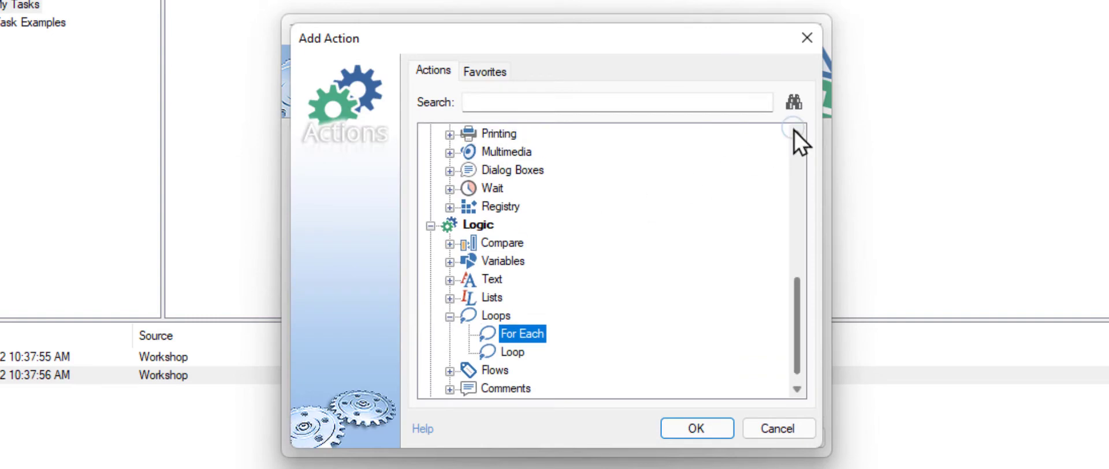
{"action": "left_click", "coordinate": [795, 130]}
{"action": "left_click", "coordinate": [795, 130]}
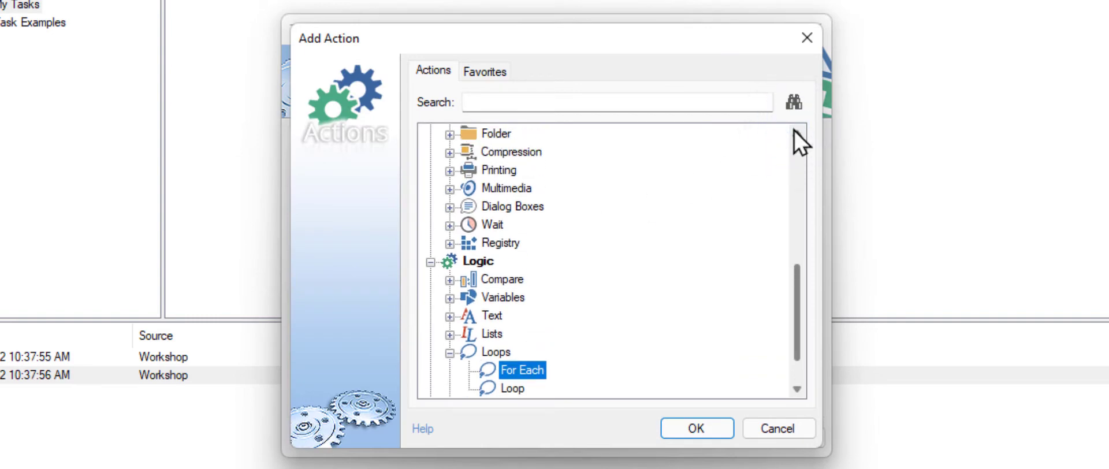
{"action": "left_click", "coordinate": [449, 171]}
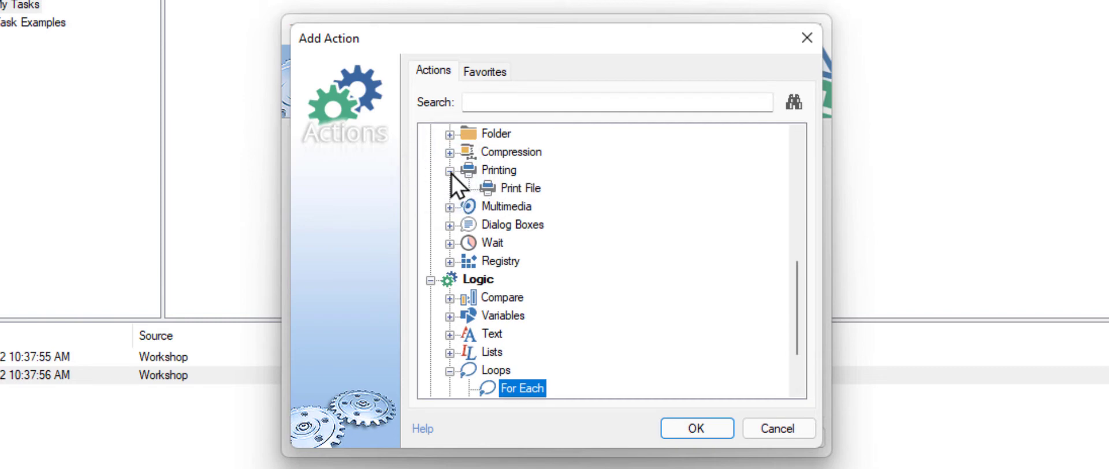
{"action": "left_click", "coordinate": [487, 189]}
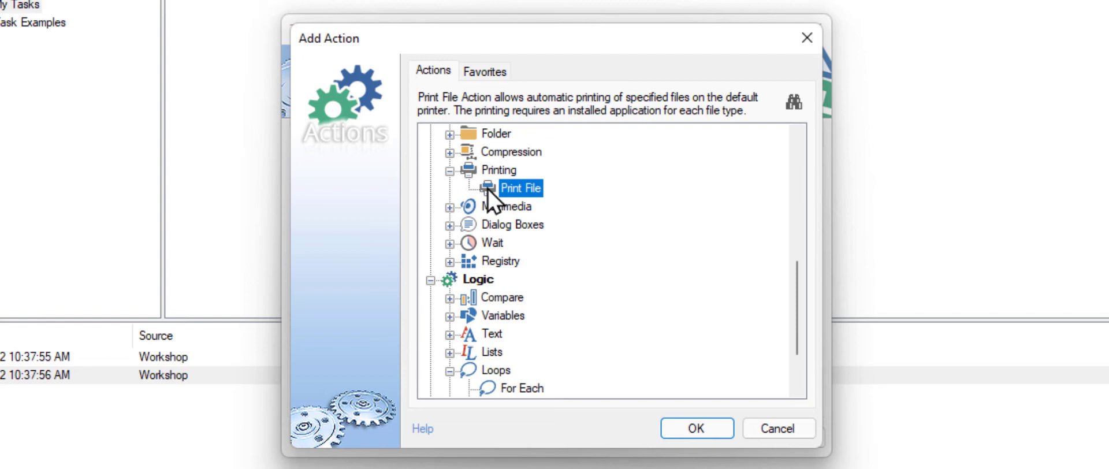
{"action": "left_click", "coordinate": [664, 428]}
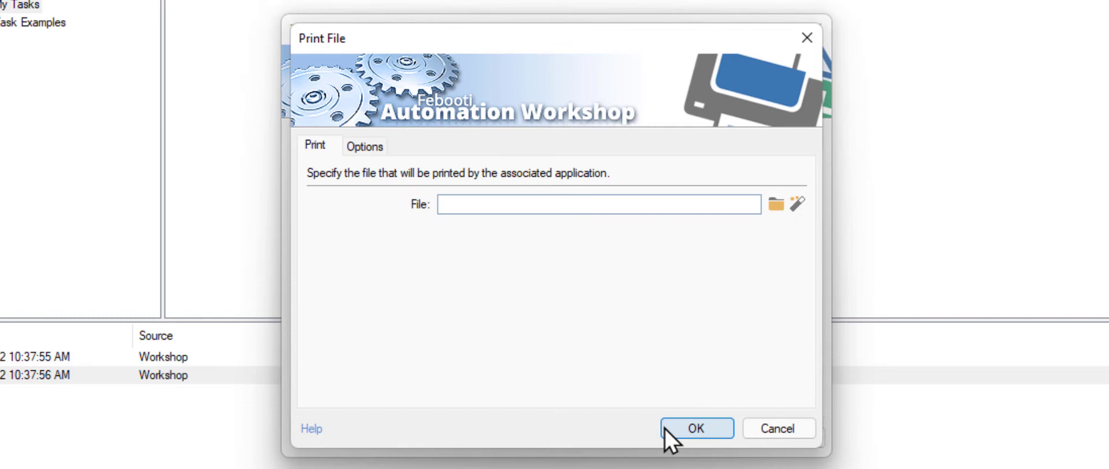
Set the Print File action's file to the Current item variable of the For Each loop.
{"action": "left_click", "coordinate": [797, 208]}
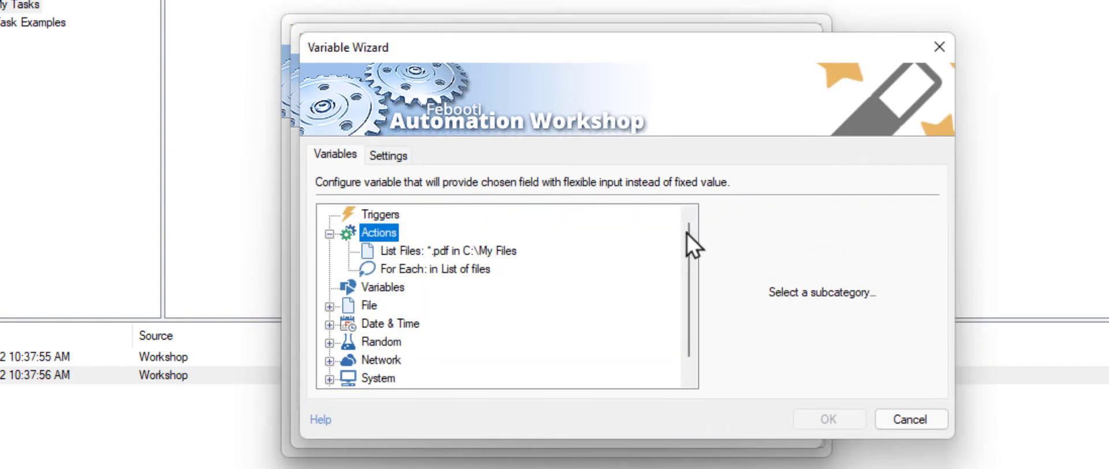
{"action": "left_click", "coordinate": [474, 275]}
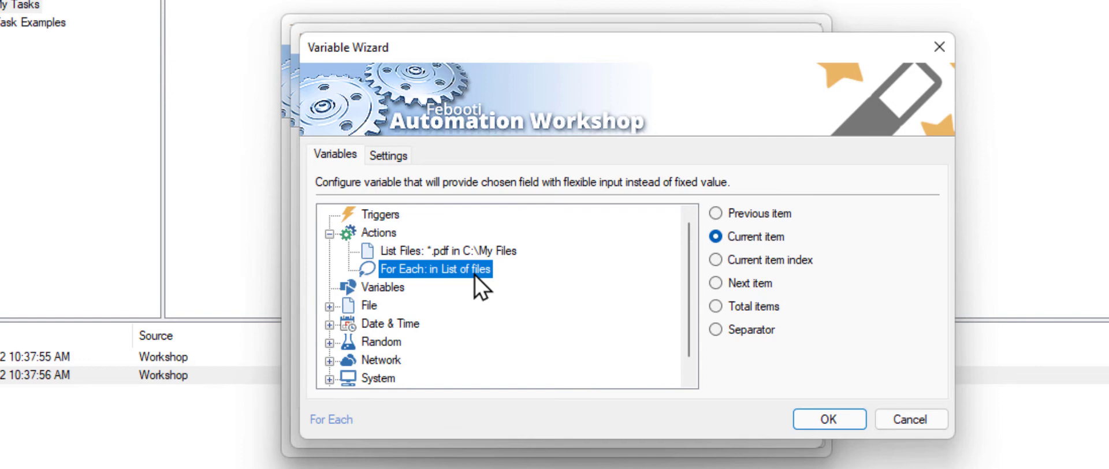
{"action": "left_click", "coordinate": [795, 418]}
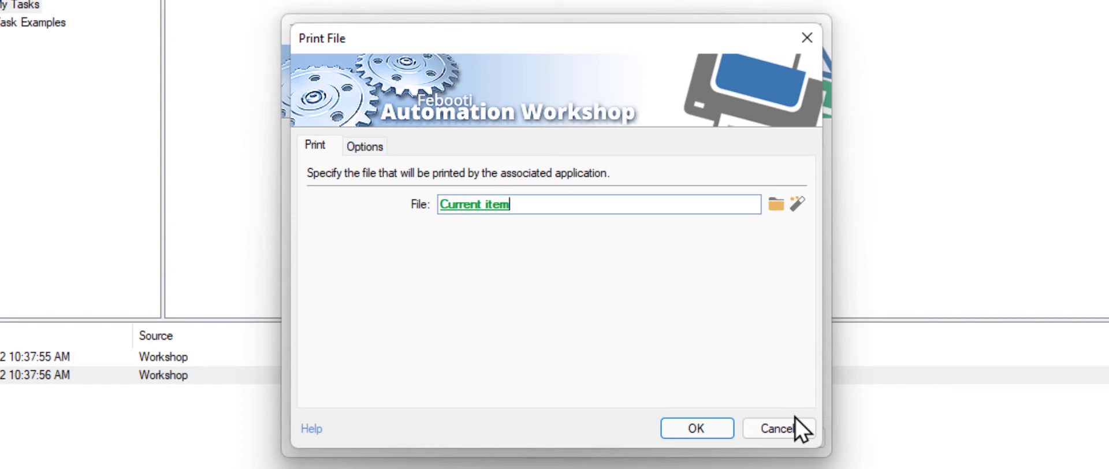
{"action": "left_click", "coordinate": [717, 425]}
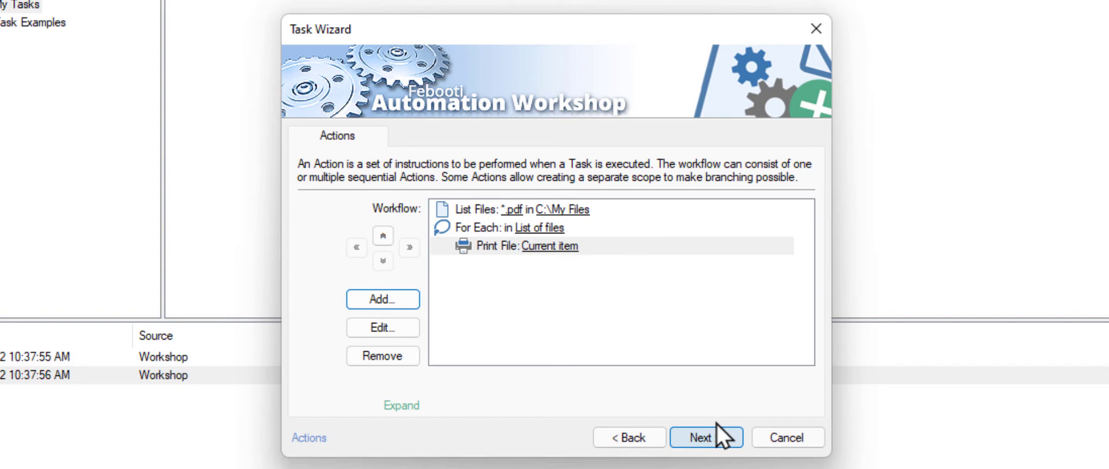
Finish creating the task with the default Run As settings and the name Print PDFs, and run it.
{"action": "left_click", "coordinate": [681, 437]}
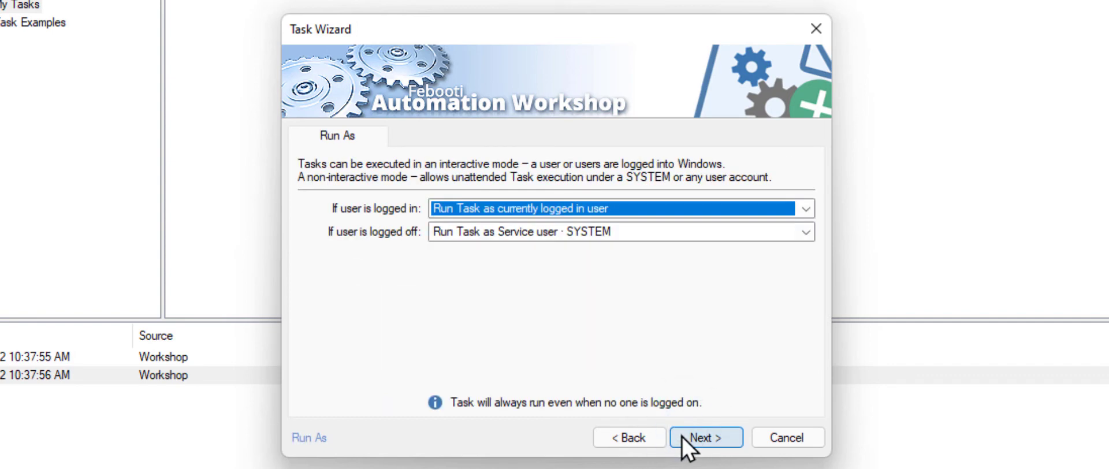
{"action": "left_click", "coordinate": [681, 437]}
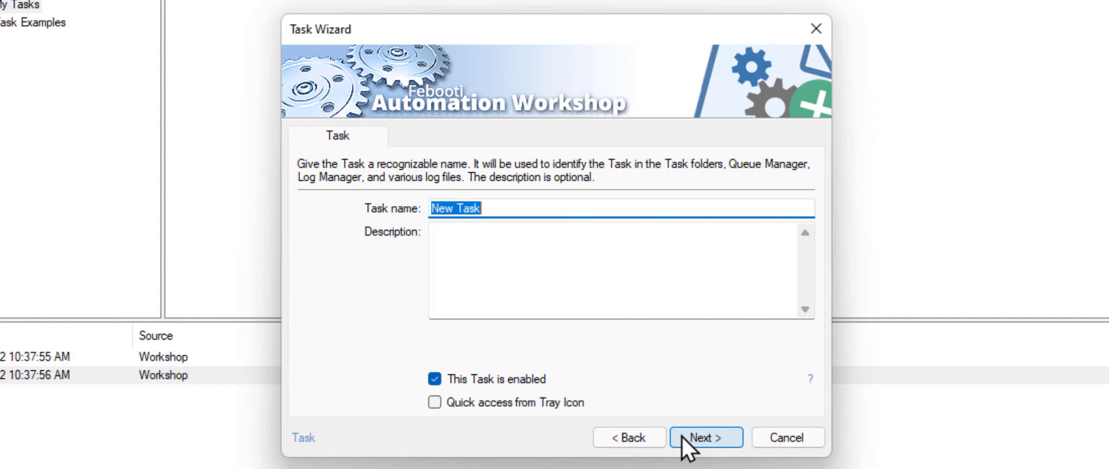
{"action": "type", "text": "Print PDFs"}
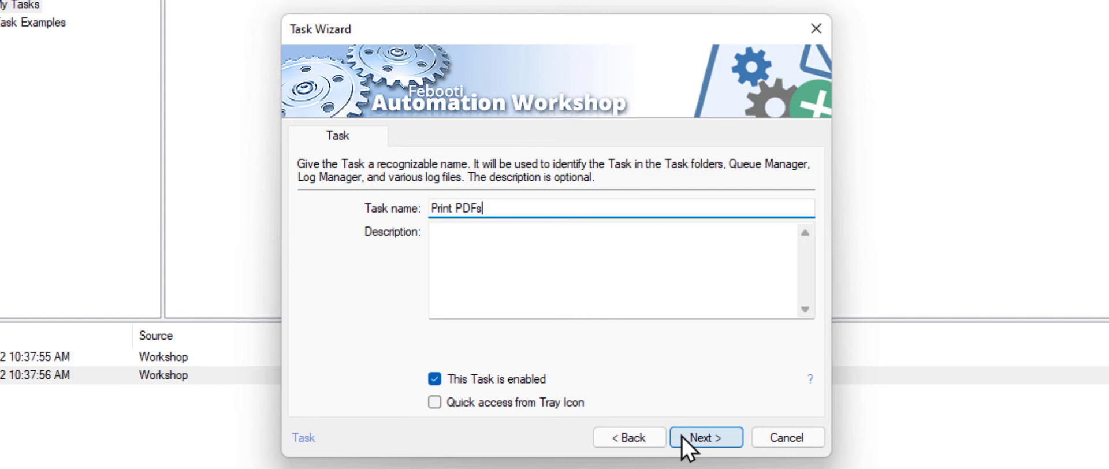
{"action": "left_click", "coordinate": [682, 436]}
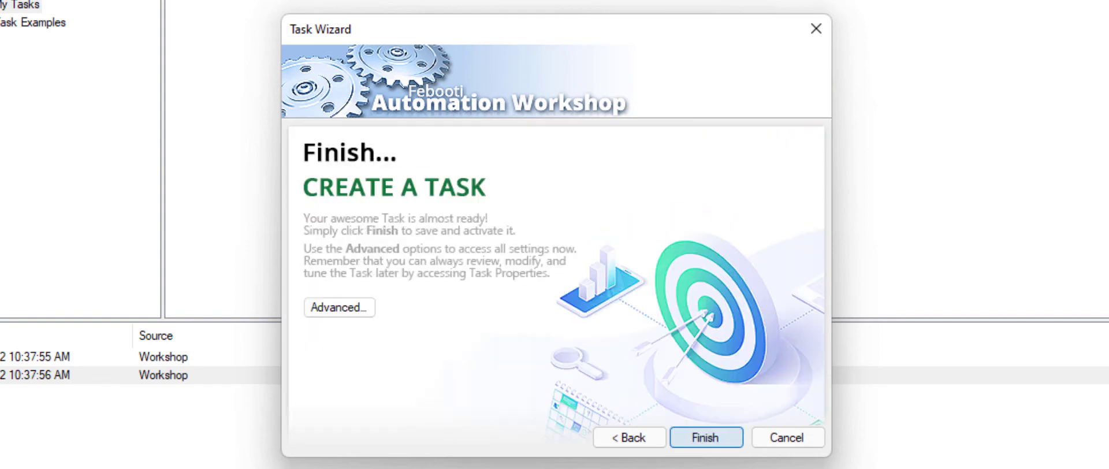
{"action": "left_click", "coordinate": [682, 437]}
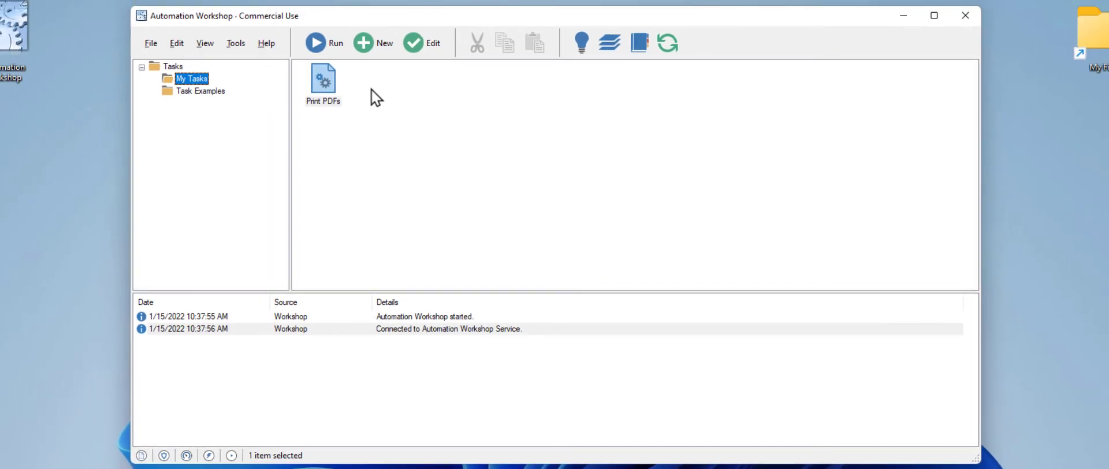
{"action": "left_click", "coordinate": [336, 57]}
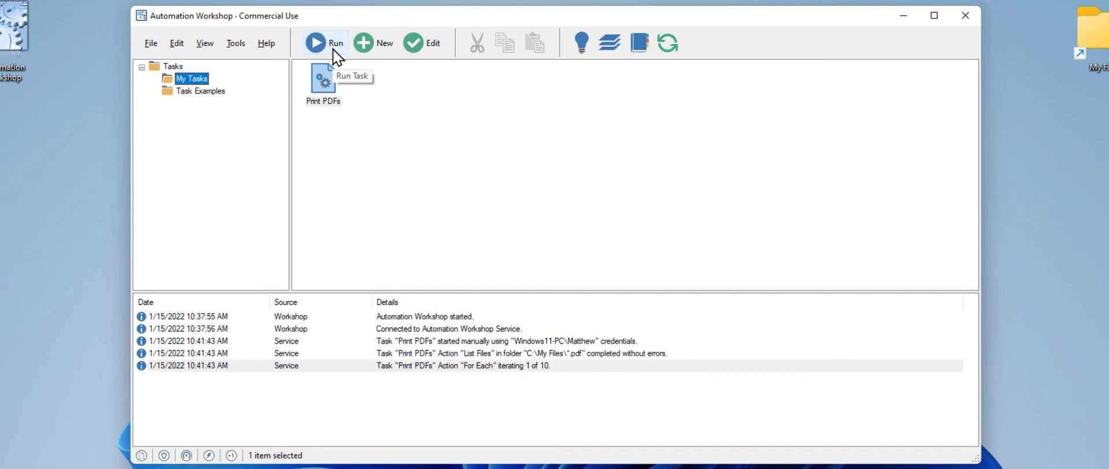